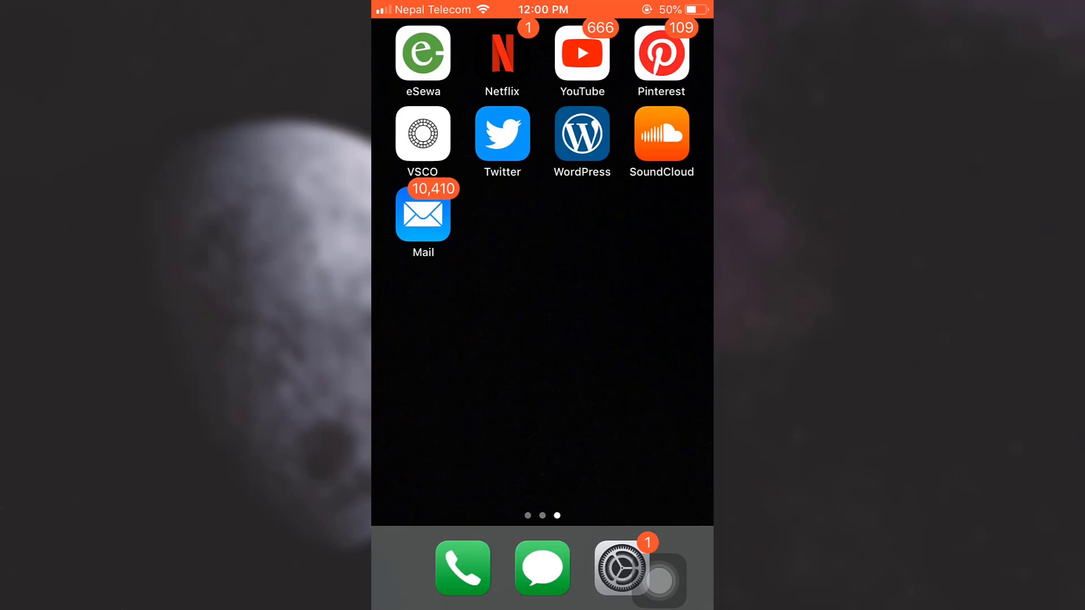
# Step: Launch Pinterest and go to the profile page showing boards All Pins, Aesthetic and Writing
pyautogui.click(661, 54)
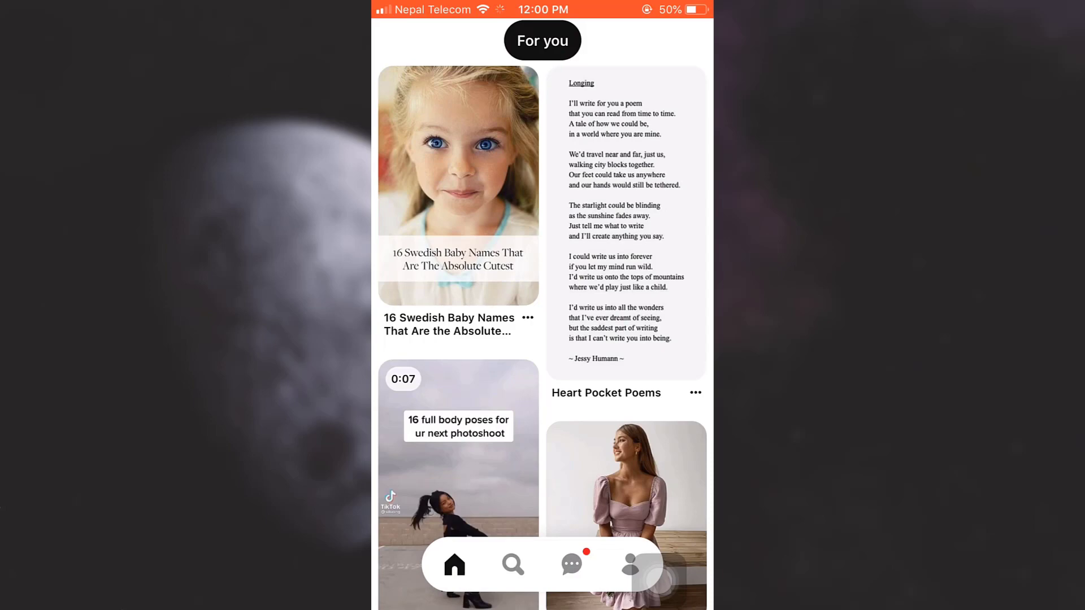
pyautogui.moveTo(660, 580); pyautogui.dragTo(687, 446)
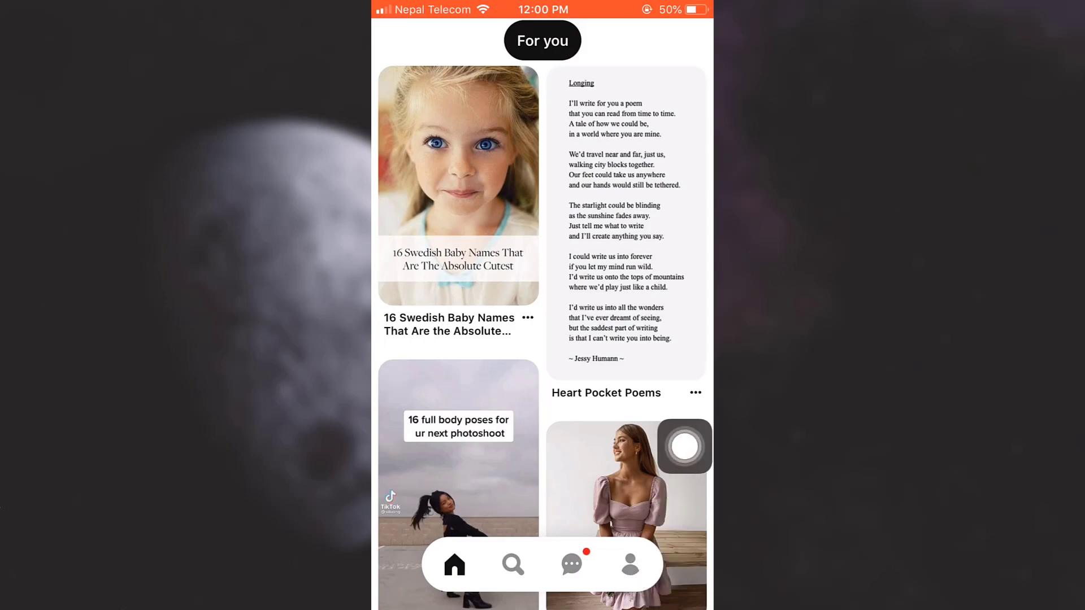
pyautogui.click(630, 564)
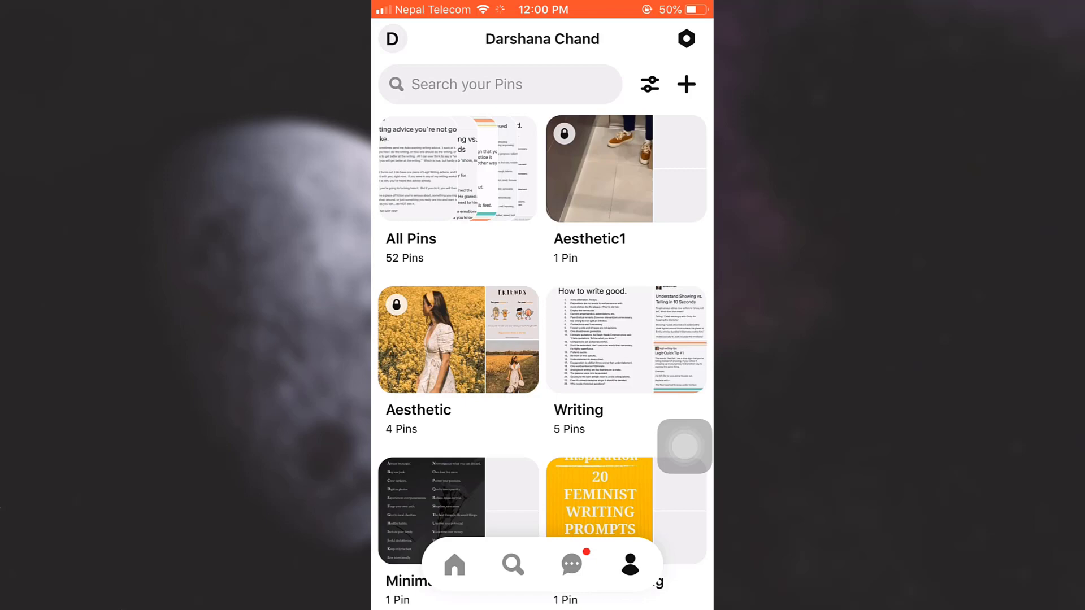
# Step: Open the Settings menu from the profile page's top-right hexagon icon
pyautogui.click(685, 38)
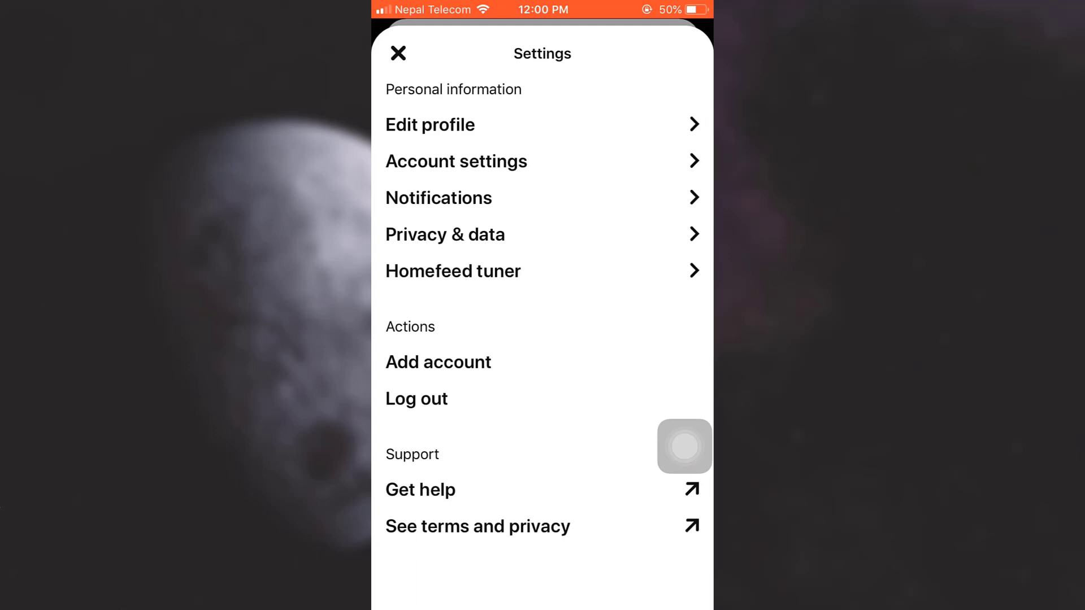
# Step: In Edit profile, replace the old name with 'Dizzana' and save with Done
pyautogui.click(430, 124)
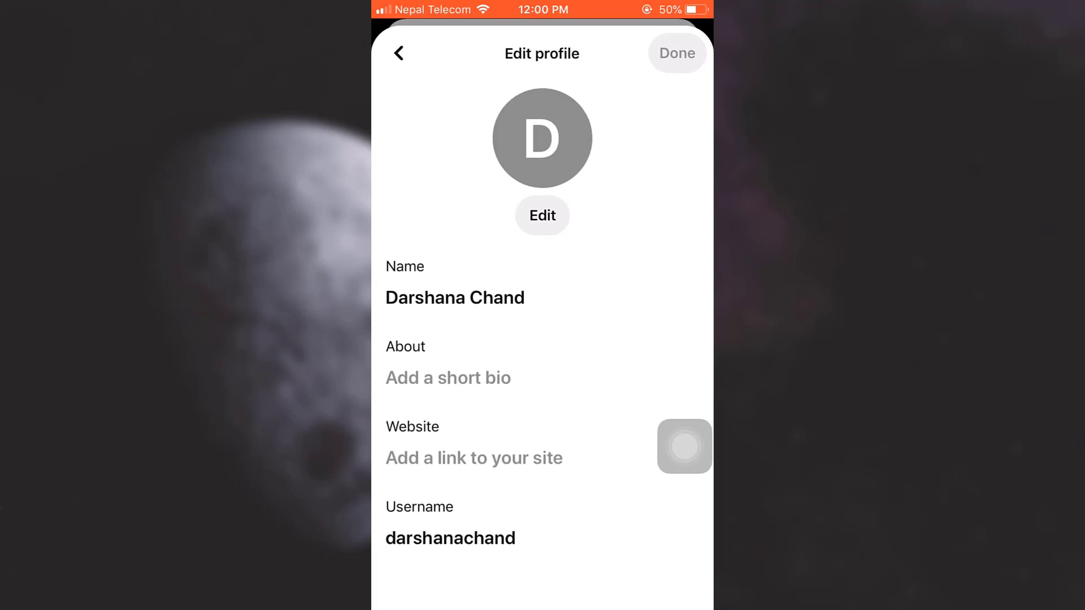
pyautogui.click(455, 298)
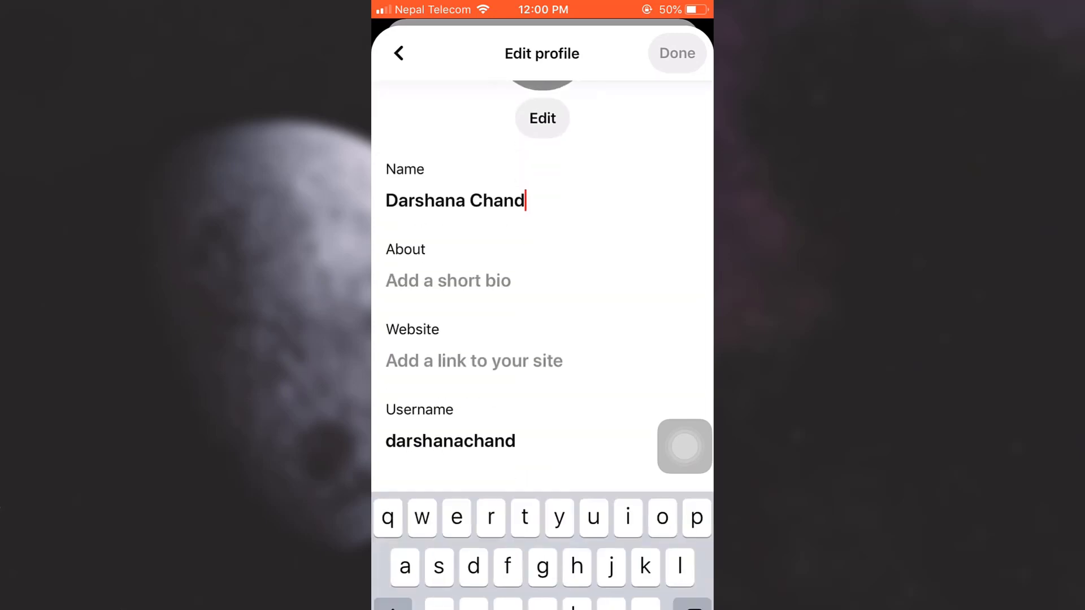
pyautogui.press('BackSpace')
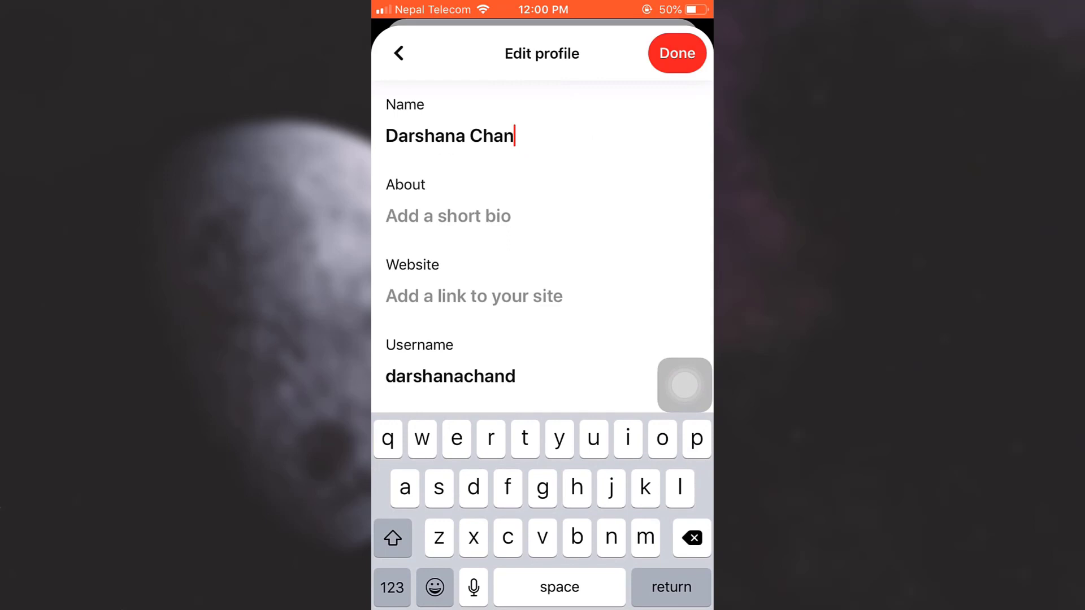
pyautogui.press('BackSpace')
pyautogui.press('BackSpace')
pyautogui.press('BackSpace')
pyautogui.press('BackSpace')
pyautogui.press('BackSpace')
pyautogui.press('BackSpace')
pyautogui.press('BackSpace')
pyautogui.press('BackSpace')
pyautogui.press('BackSpace')
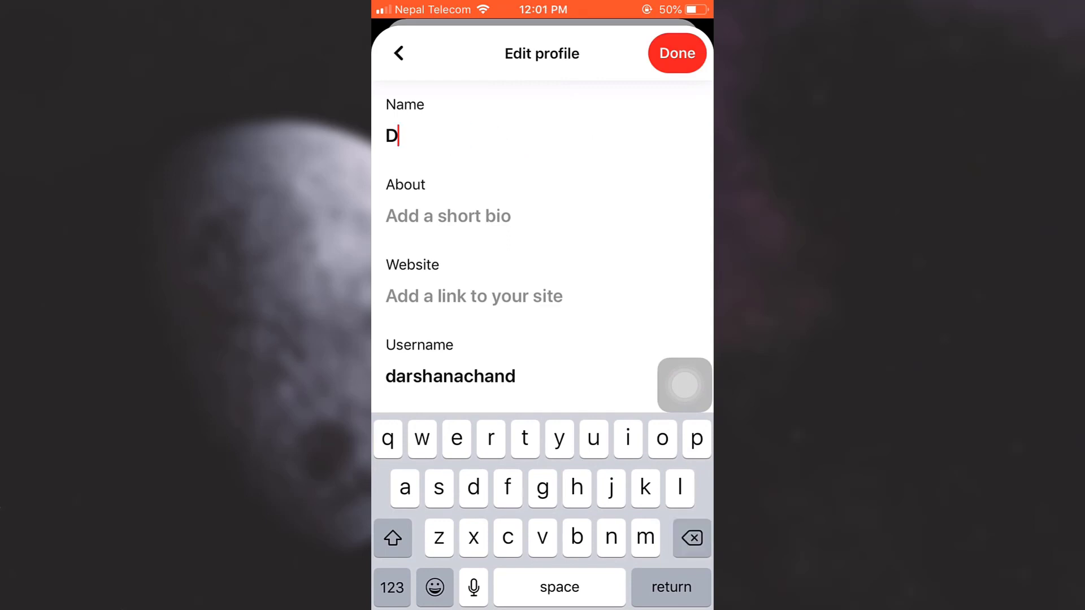
pyautogui.write('izzana')
pyautogui.click(392, 537)
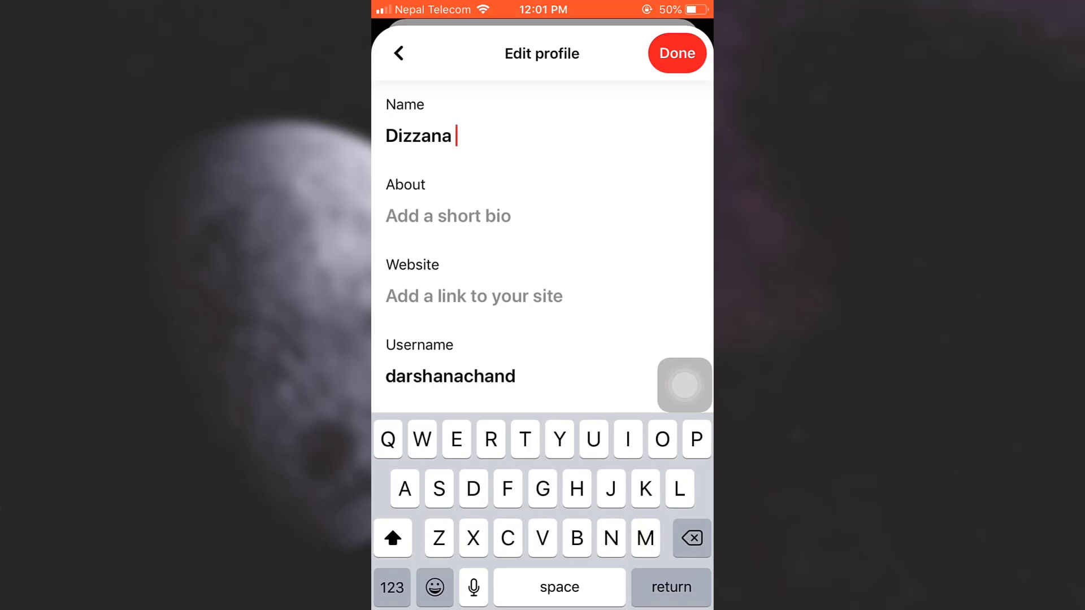
pyautogui.click(677, 53)
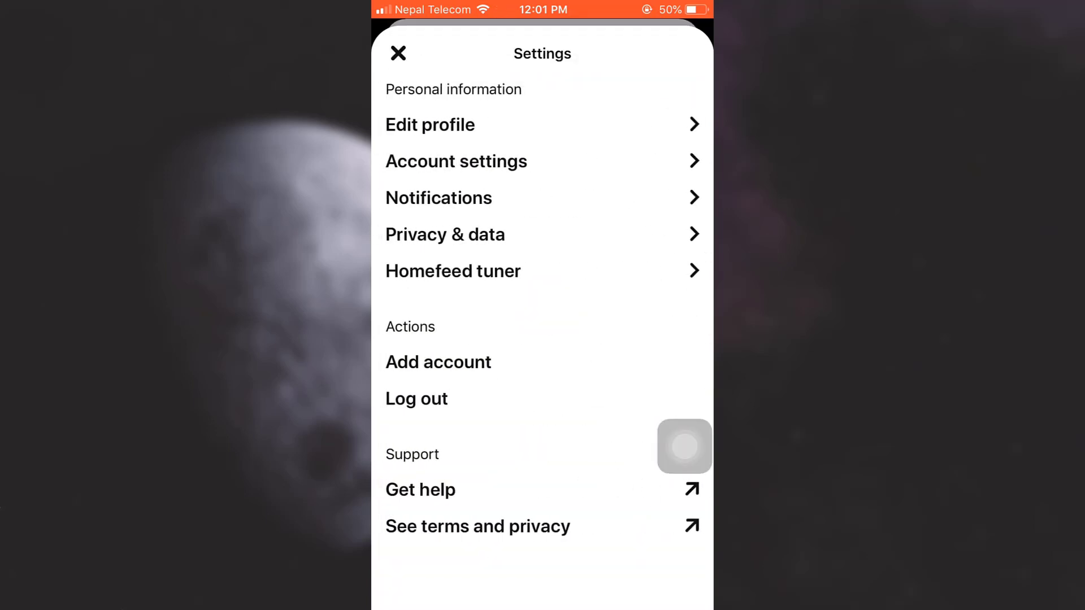
# Step: Close Settings and refresh the profile page until 'Dizzana' appears at the top
pyautogui.click(397, 52)
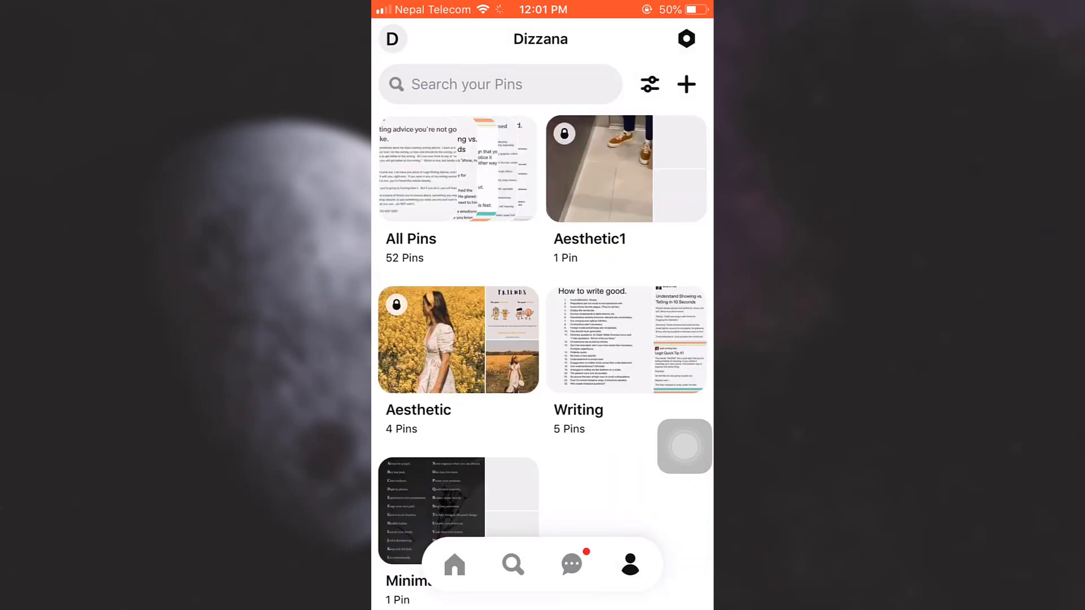
pyautogui.moveTo(543, 255); pyautogui.dragTo(543, 307)
pyautogui.moveTo(542, 255); pyautogui.dragTo(543, 331)
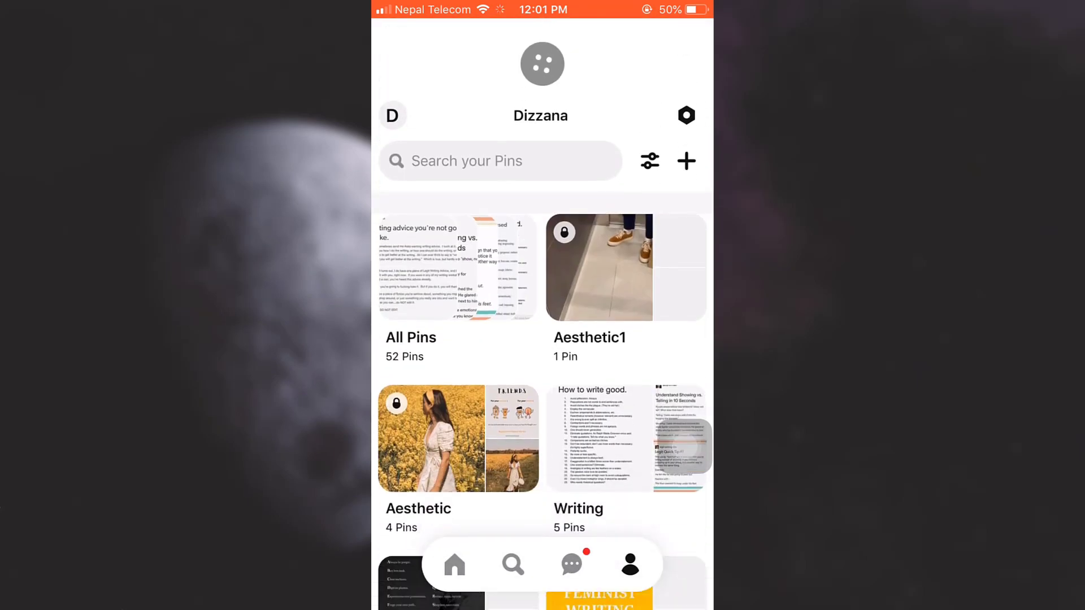